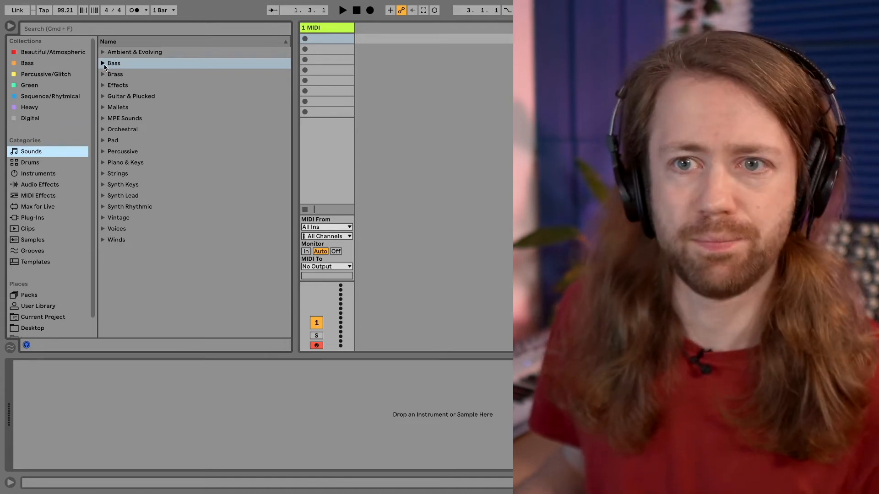
Preview the Bruiser.adg preset from the Bass sounds.
click(103, 65)
scroll(185, 160, down, 5)
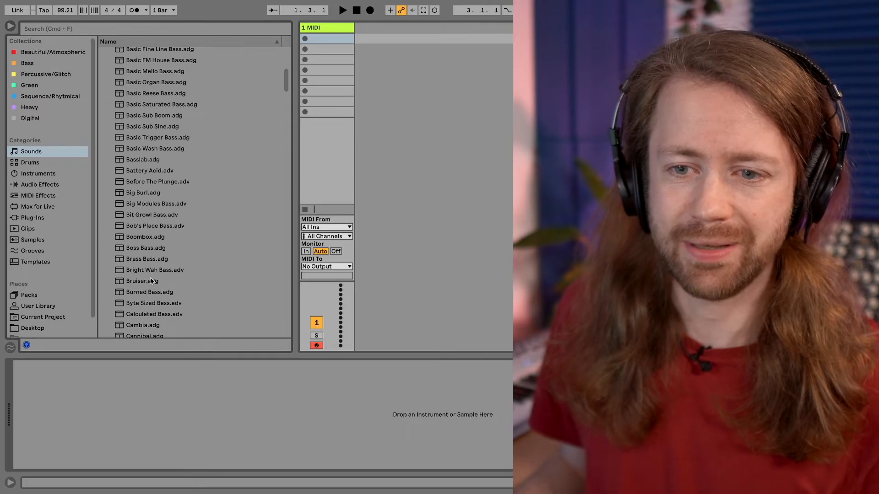
click(152, 281)
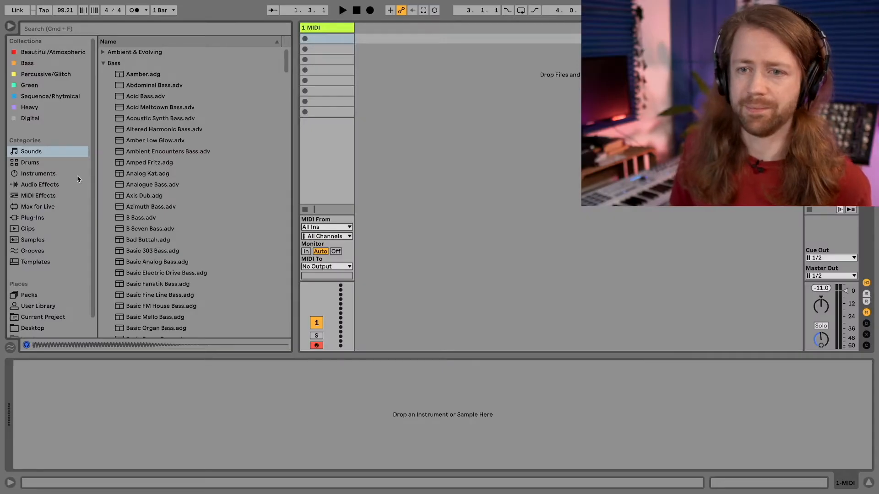
Load the Arturia Analog Lab V plug-in onto the MIDI track and filter its presets to the Sequence type.
click(54, 218)
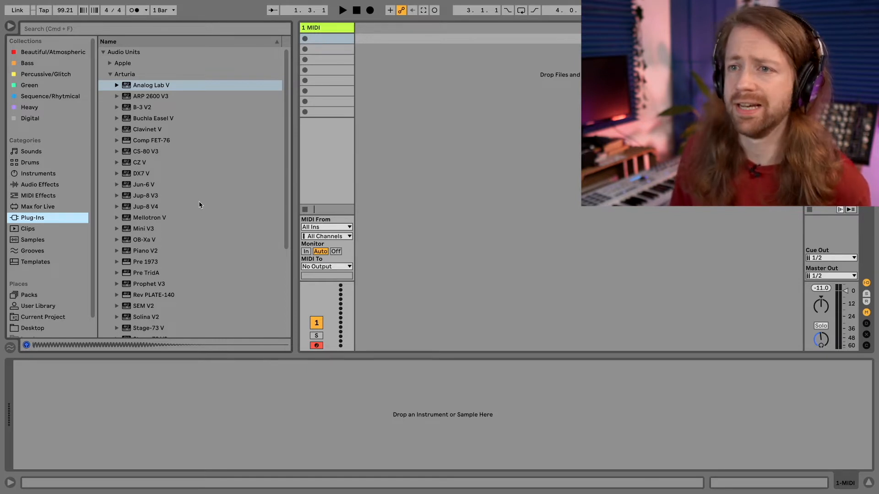
click(151, 85)
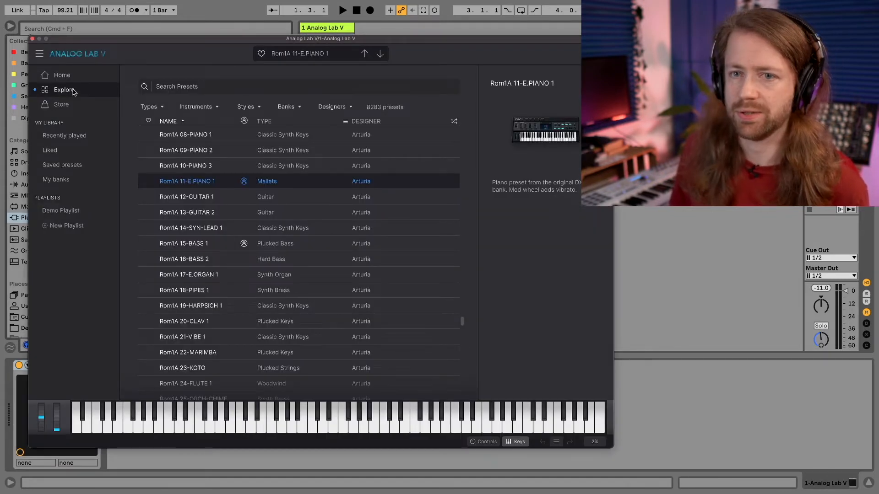
click(64, 76)
mouse_move(398, 150)
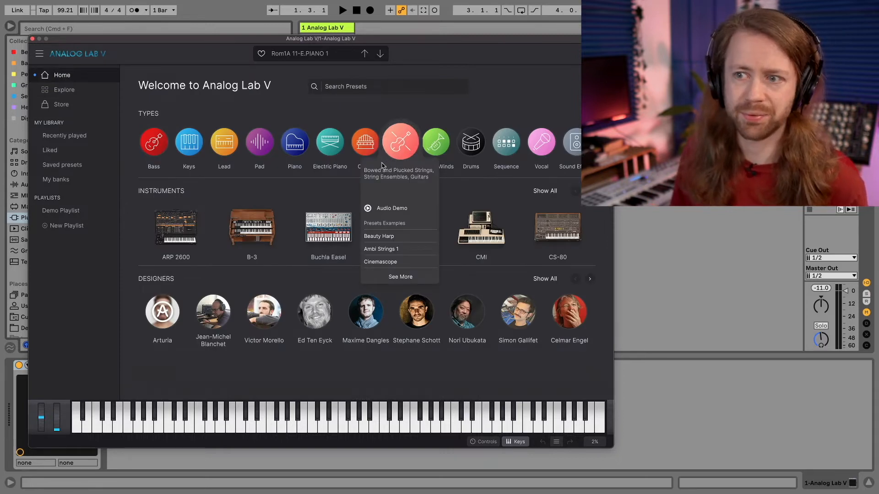
mouse_move(511, 144)
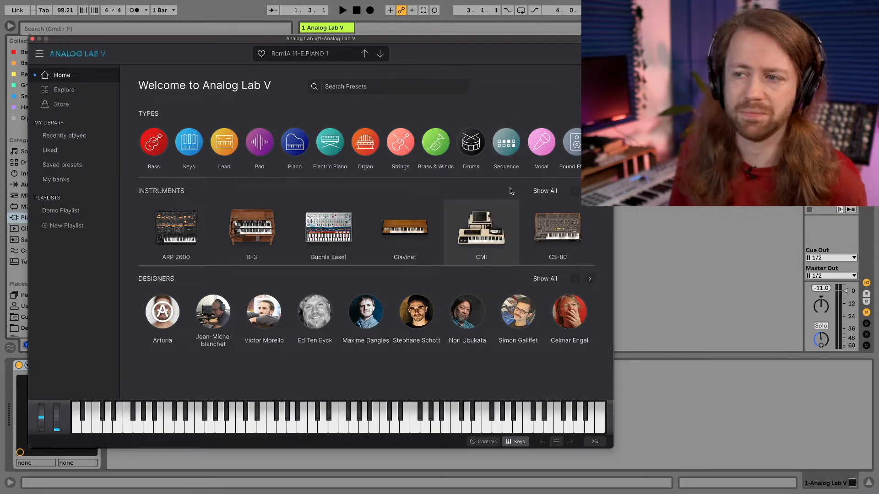
click(511, 149)
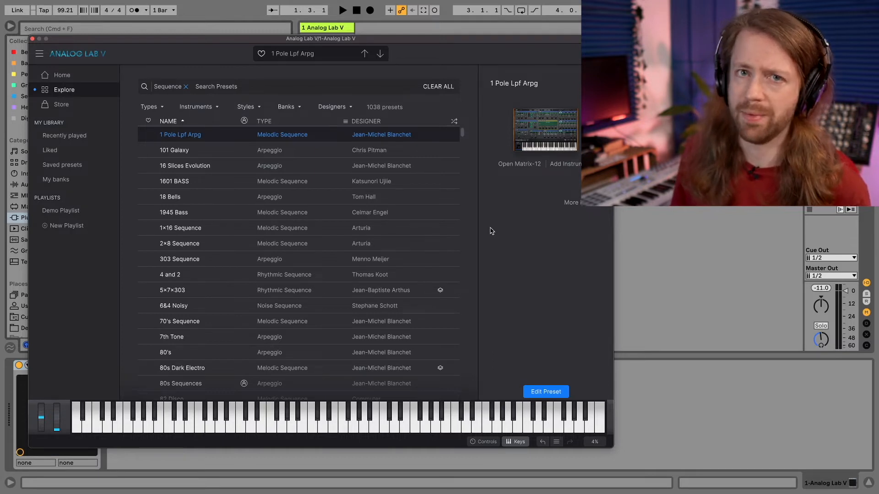
Sort the Sequence presets by type and load one of the Melodic Sequence presets.
click(264, 121)
drag(462, 192, 463, 235)
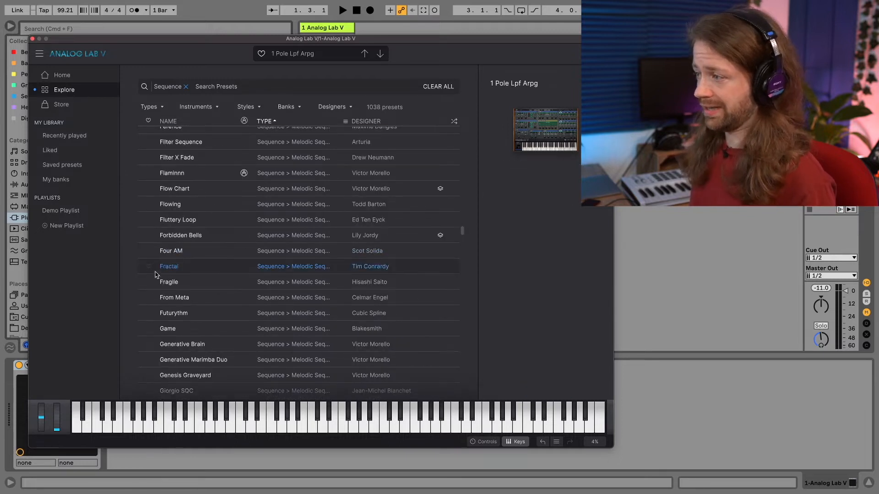
click(211, 256)
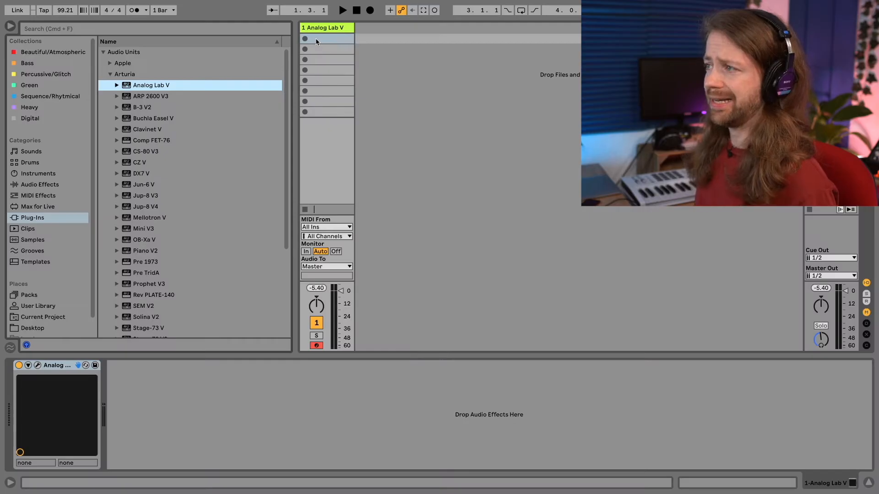
Create an empty MIDI clip in the Analog Lab V track's first slot and set the tempo to 108 BPM.
double_click(314, 37)
drag(378, 283, 376, 250)
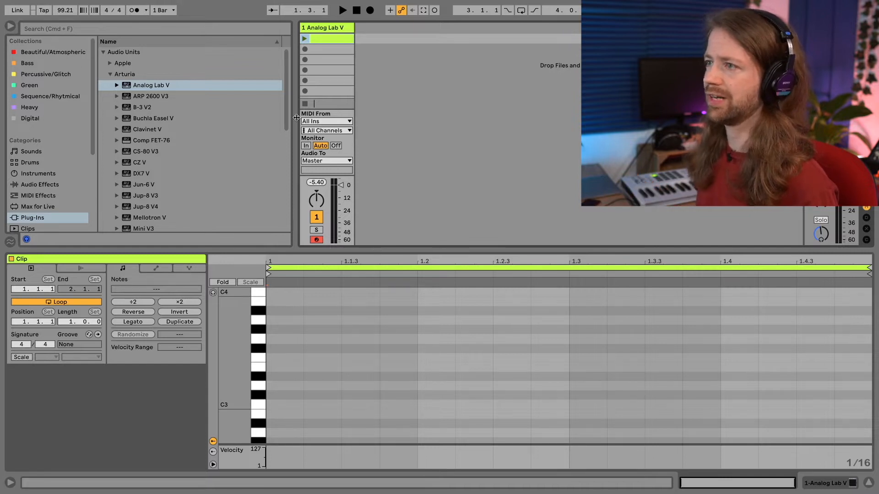
drag(67, 10, 67, 4)
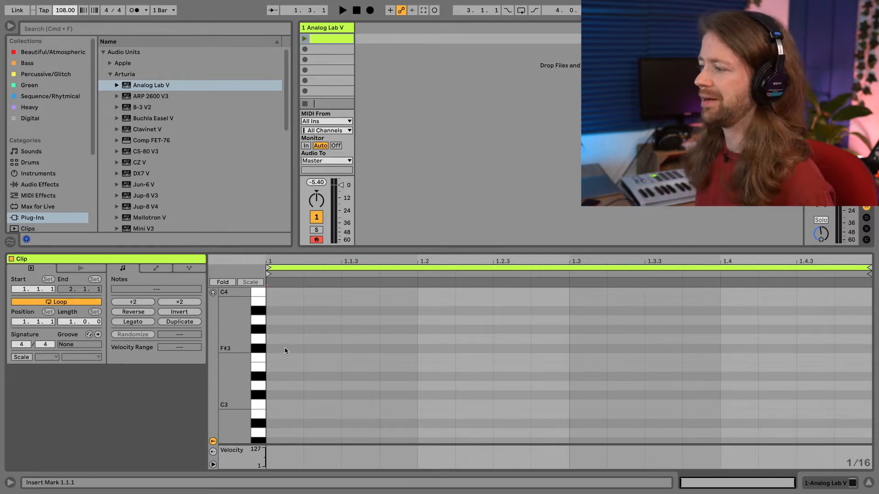
Draw a D2 note spanning the clip's entire one-bar length and play the clip.
scroll(283, 330, down, 5)
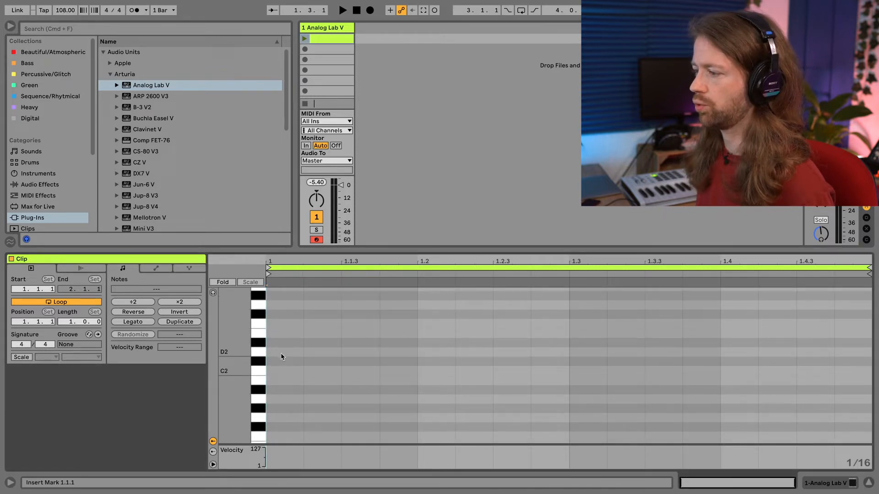
double_click(291, 352)
drag(300, 352, 869, 352)
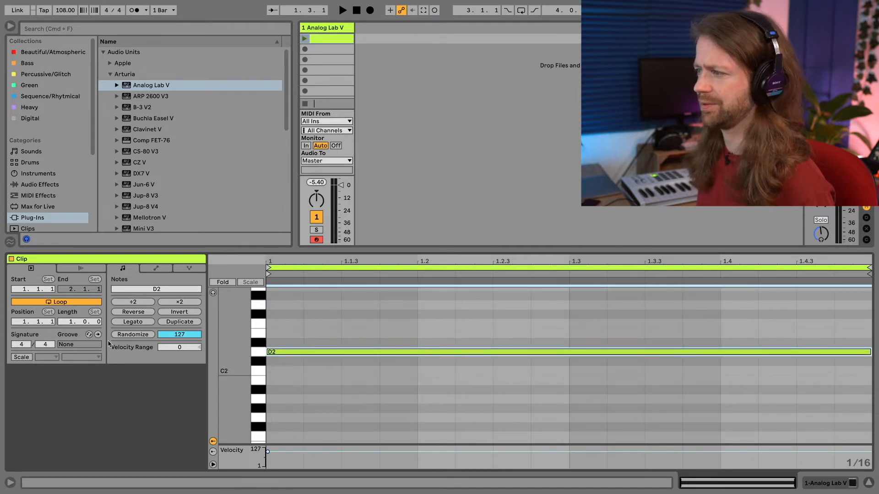
click(305, 39)
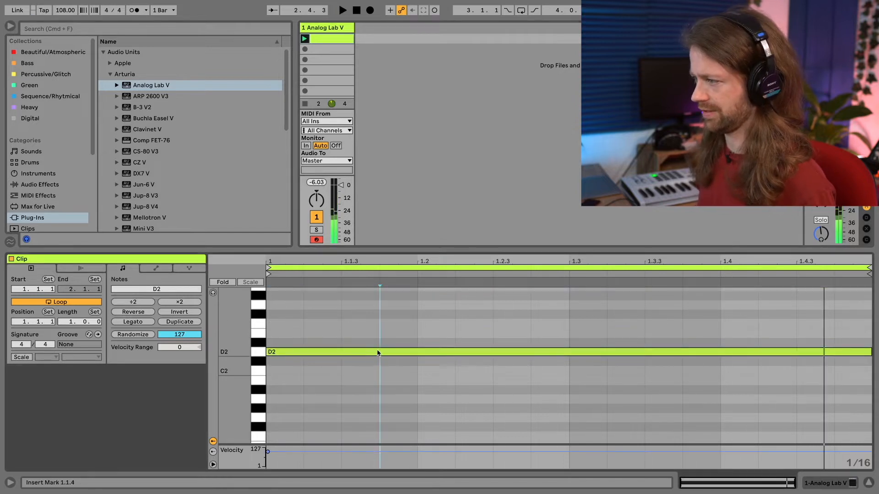
Transpose the note up an octave to D3 and duplicate the clip's contents twice to make a four-bar loop.
key(shift+Up)
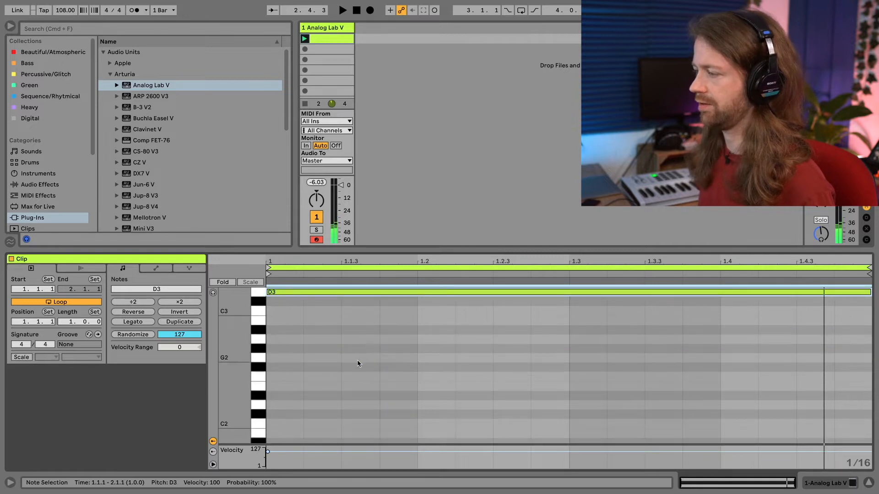
key(space)
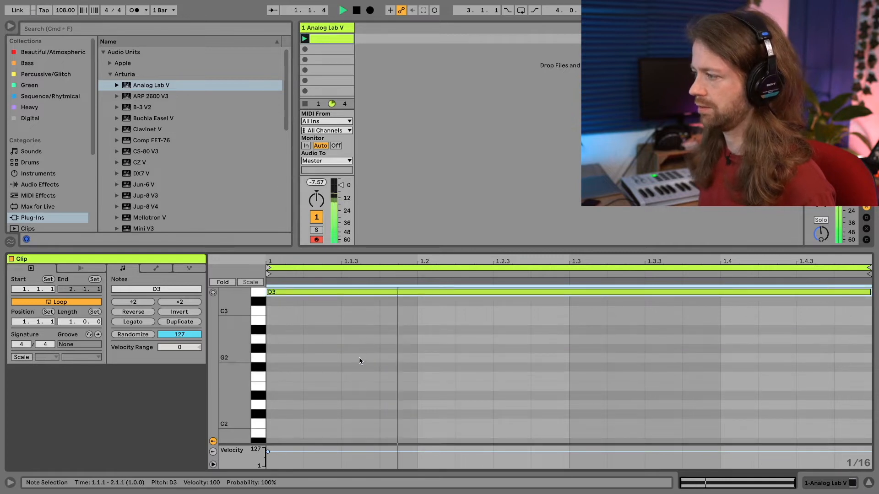
click(189, 323)
click(190, 323)
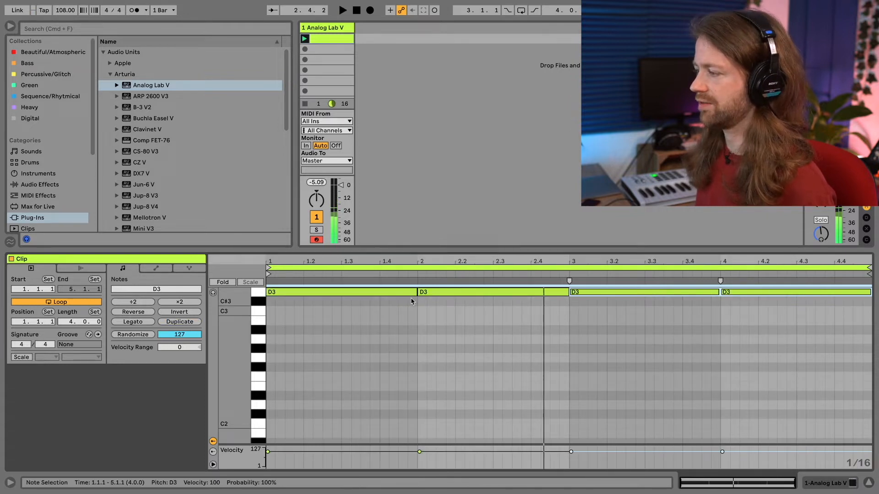
Rework the four notes into a two-bar D3 followed by a two-bar C#3, and play the loop.
drag(417, 292, 567, 293)
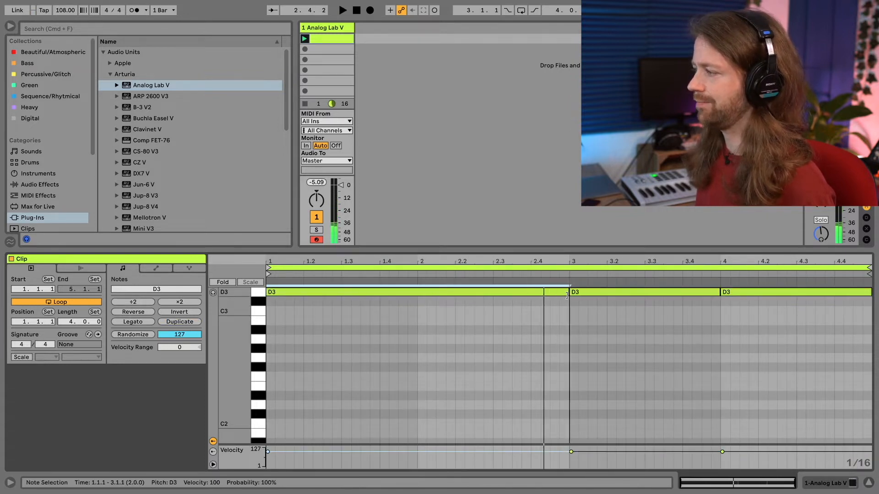
scroll(563, 295, up, 2)
click(575, 311)
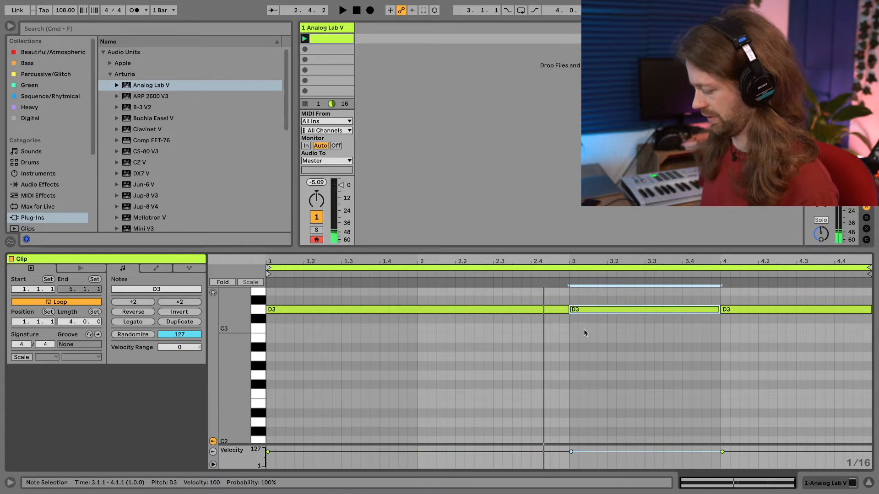
key(Down)
click(782, 311)
key(Delete)
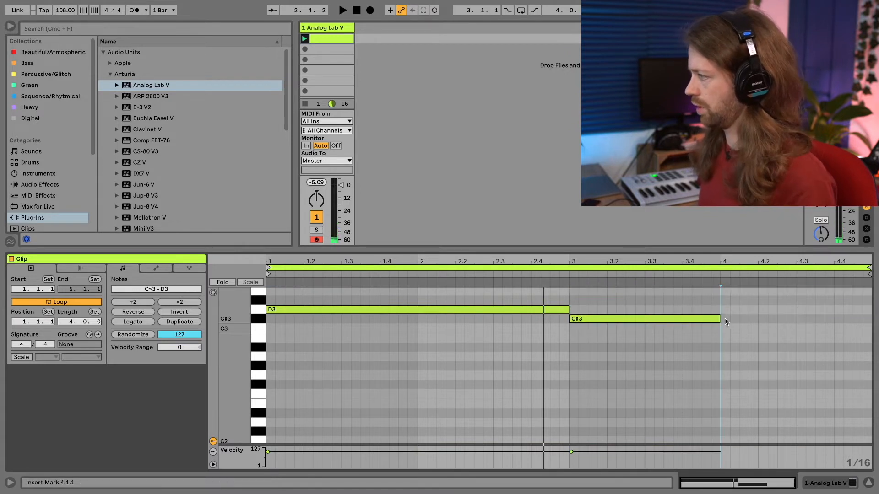
click(718, 319)
drag(718, 319, 871, 321)
key(space)
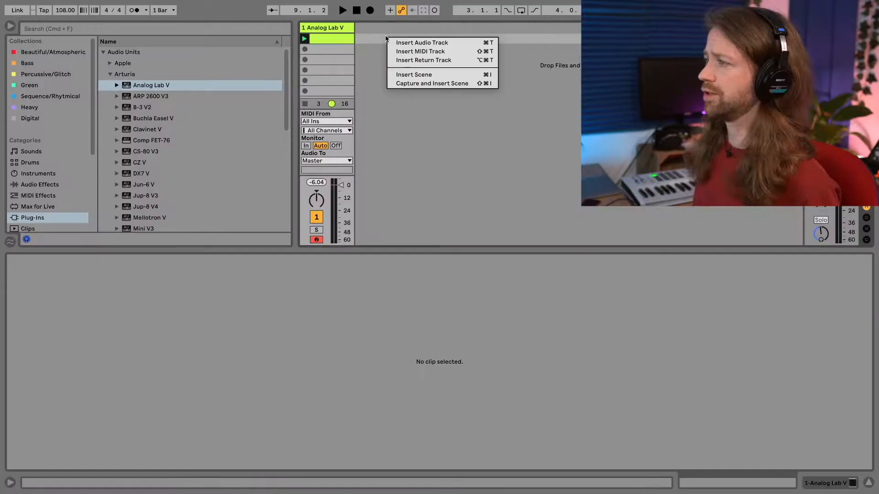
Insert a second MIDI track and load an empty Drum Rack onto it.
click(405, 51)
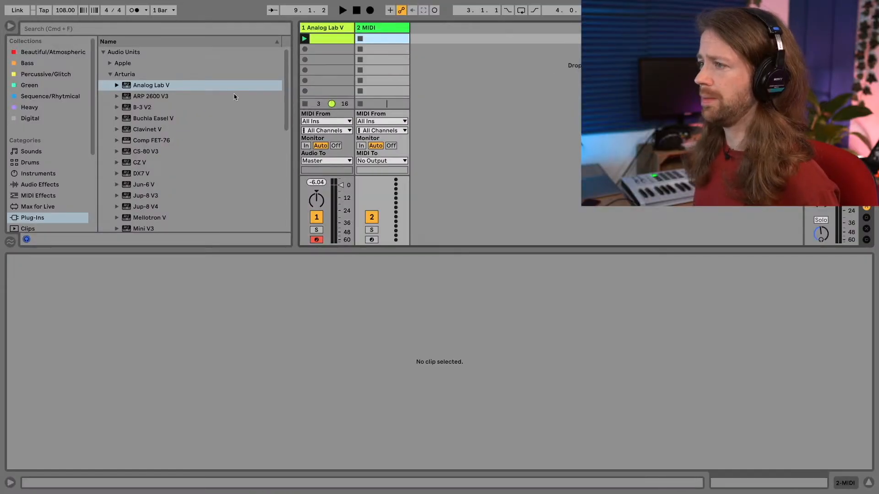
scroll(53, 146, down, 2)
click(39, 120)
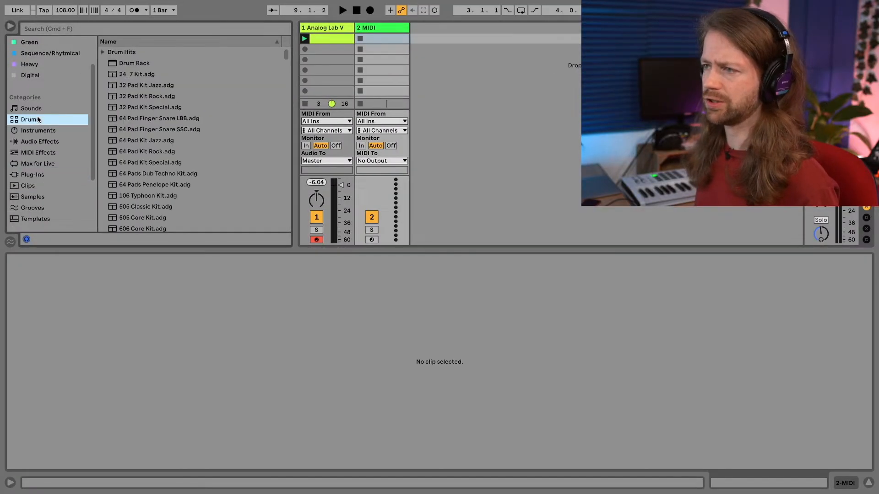
click(102, 52)
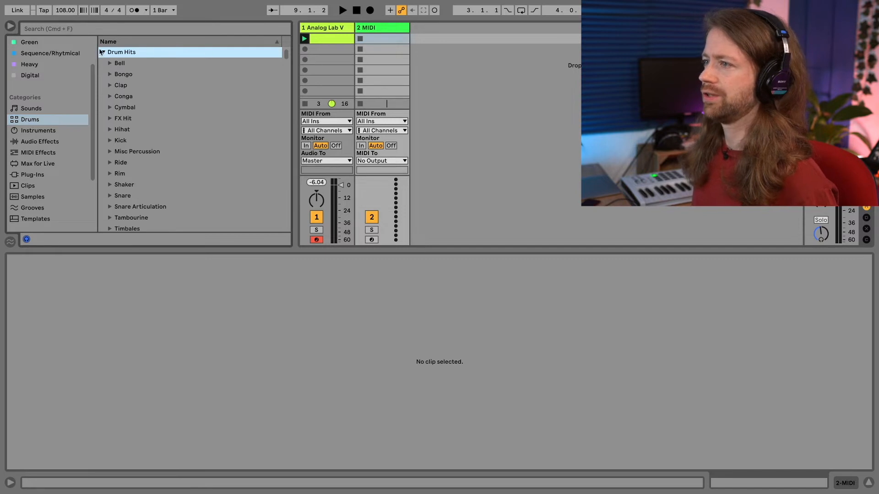
click(102, 52)
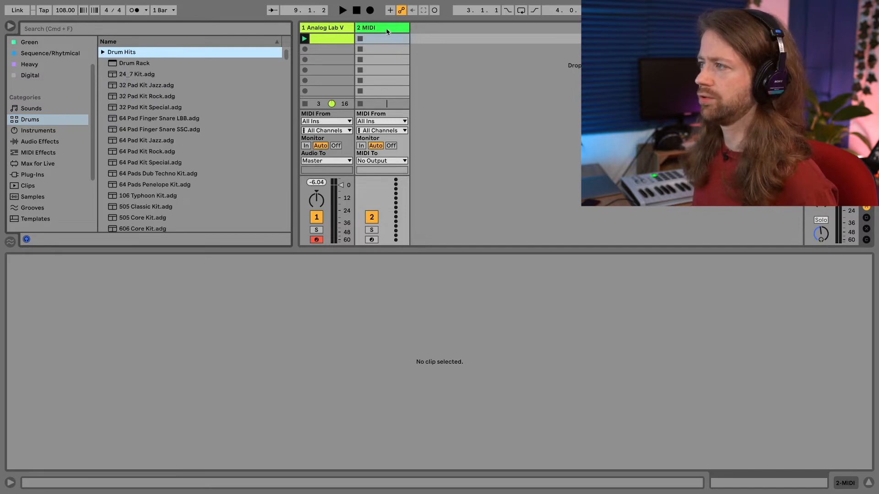
double_click(141, 65)
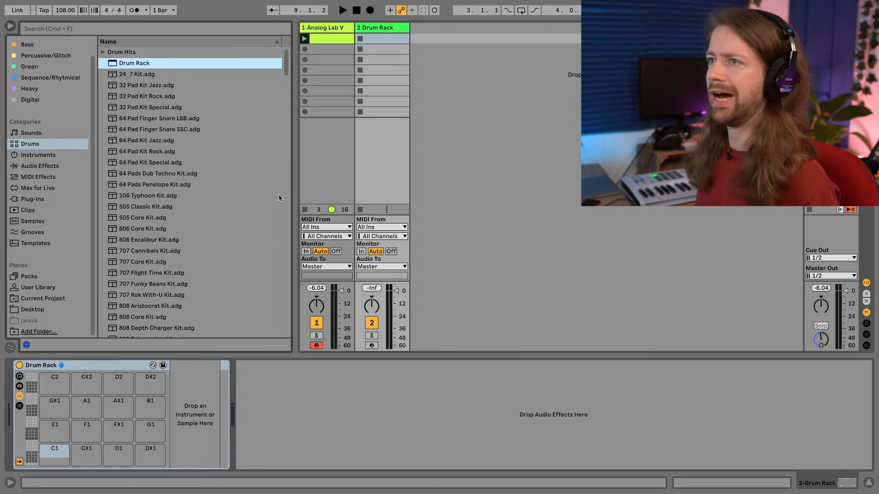
Load Kick Stomp Lit.aif from the Kick drum hits onto the Drum Rack's C1 pad and audition it.
click(103, 52)
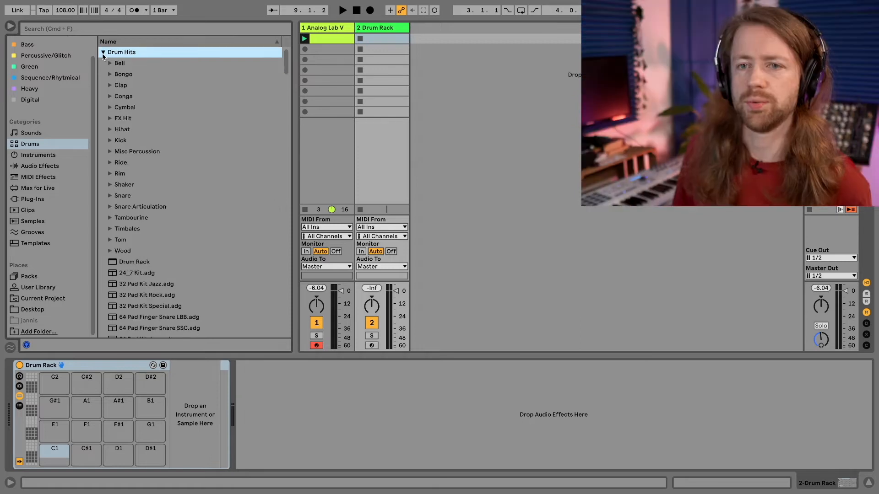
click(110, 140)
scroll(283, 73, down, 10)
drag(283, 73, 284, 190)
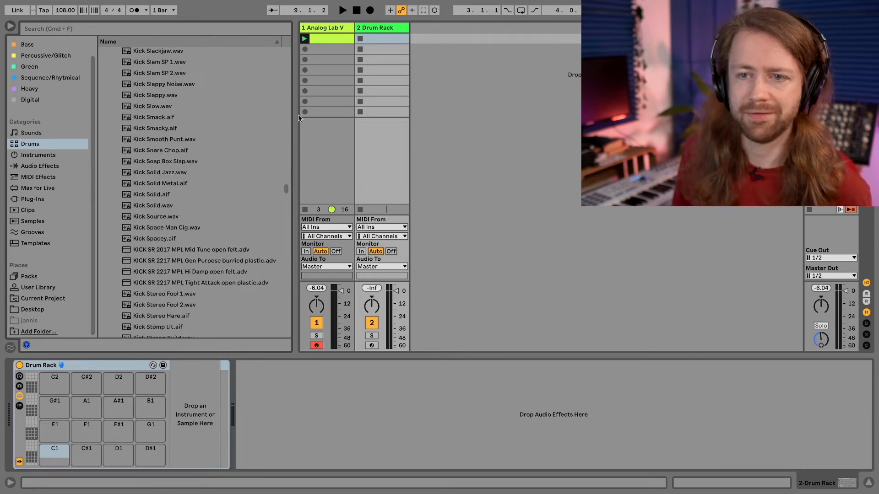
scroll(259, 129, down, 5)
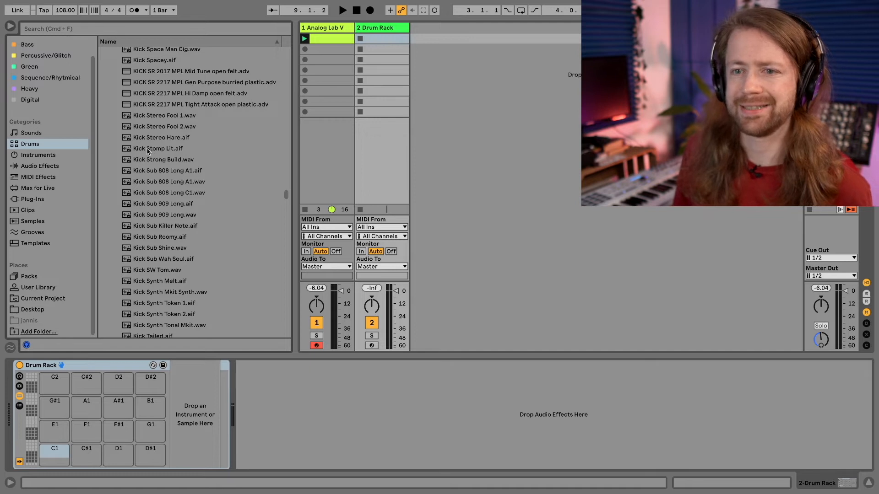
drag(98, 371, 70, 447)
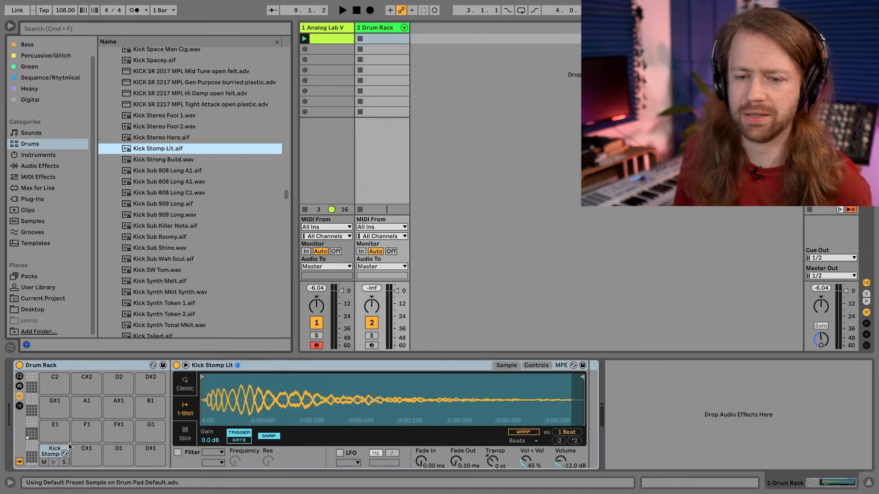
click(55, 463)
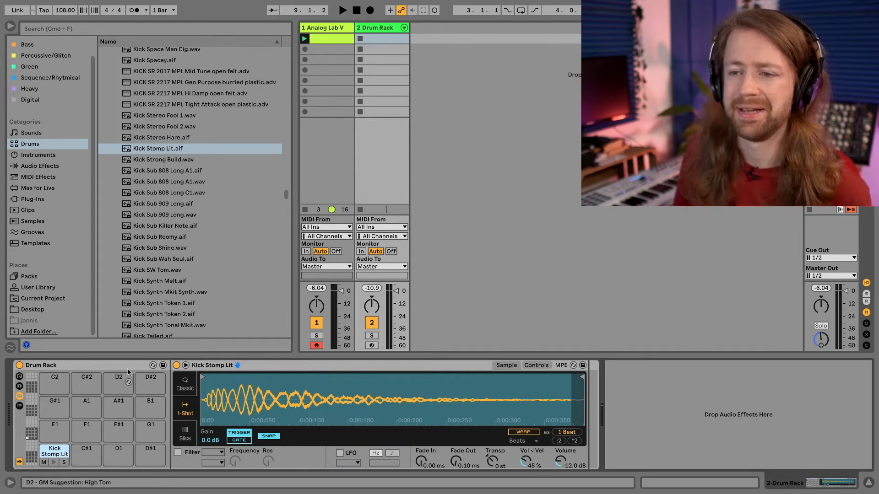
Load Snare Hi Clinical.aif from the Snare drum hits onto the Drum Rack's C#1 pad.
drag(286, 194, 297, 42)
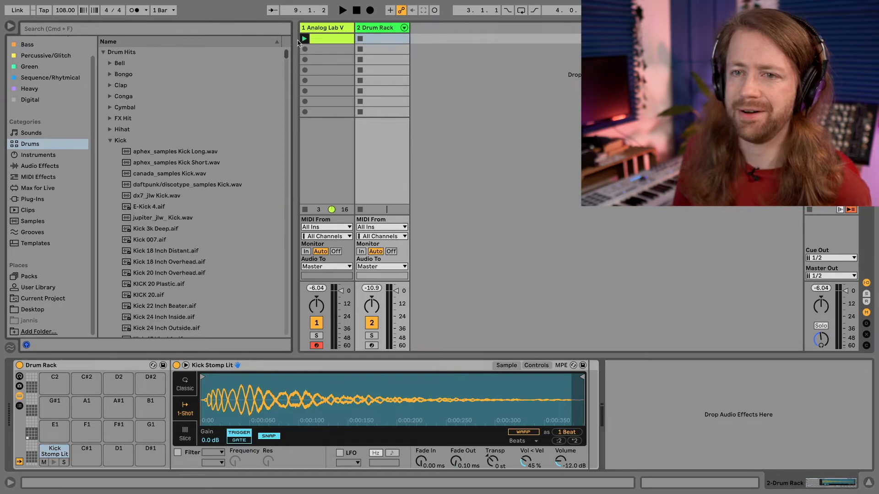
click(111, 141)
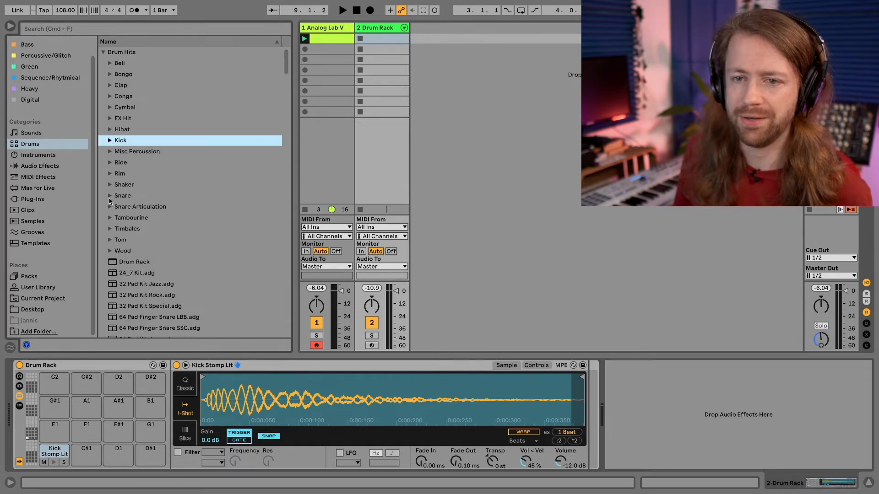
click(110, 196)
drag(287, 52, 287, 120)
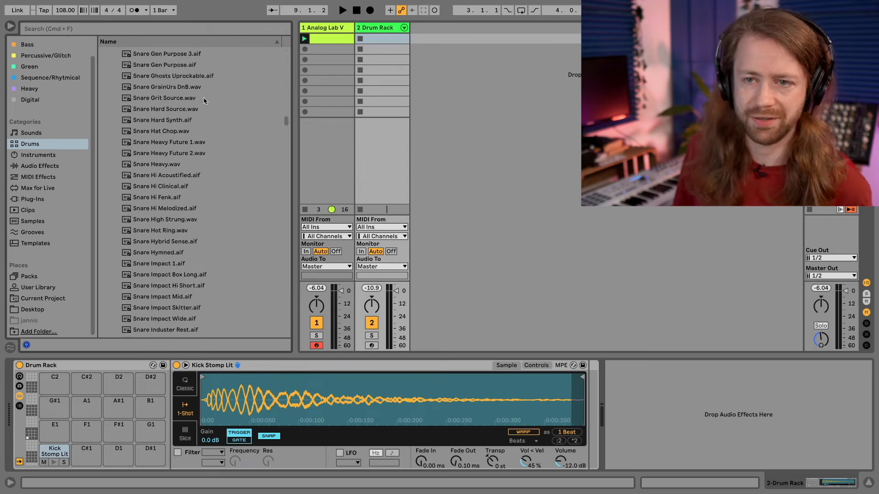
click(175, 187)
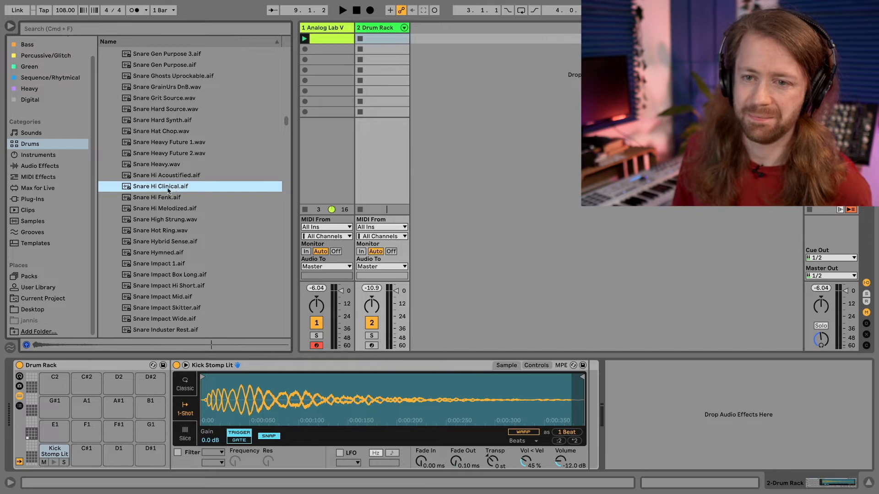
drag(106, 343, 95, 454)
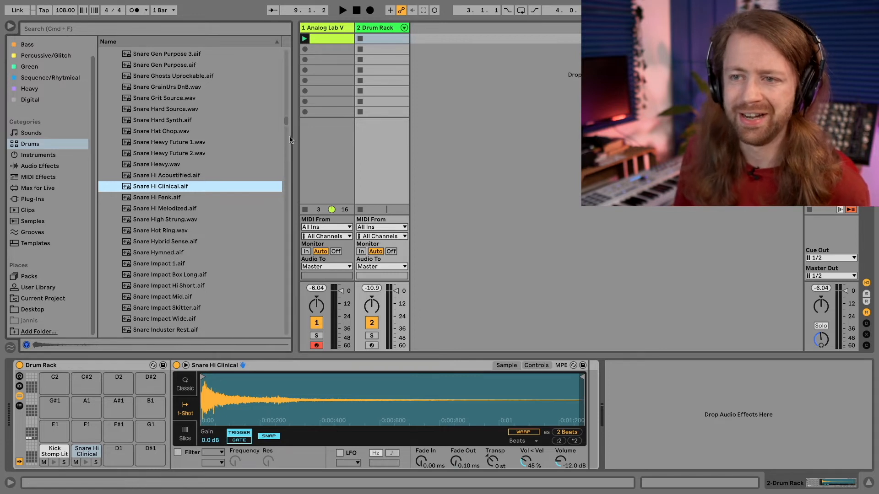
Load Hihat Closed RKTD.wav from the Hihat drum hits onto the Drum Rack's D1 pad.
drag(286, 121, 287, 36)
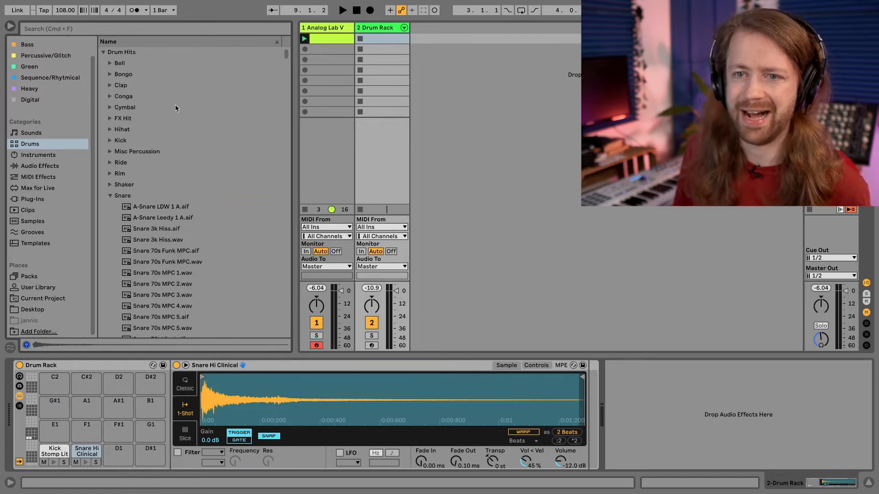
click(110, 129)
drag(287, 54, 294, 125)
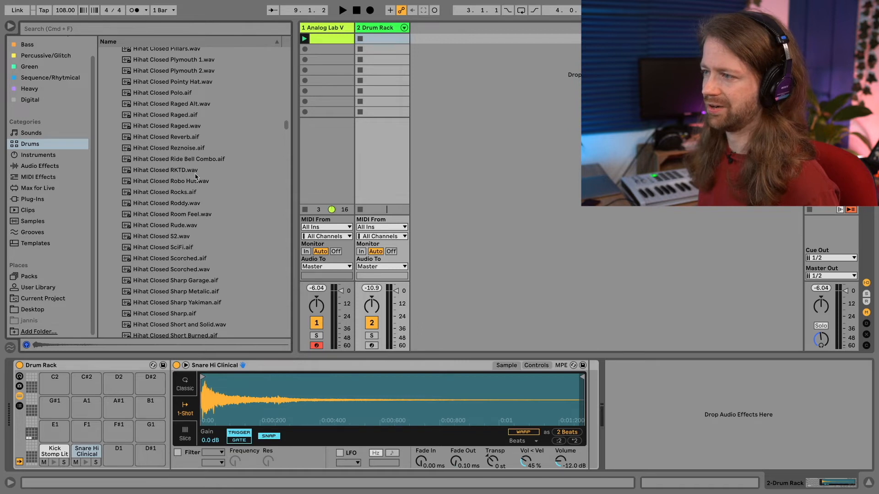
click(154, 173)
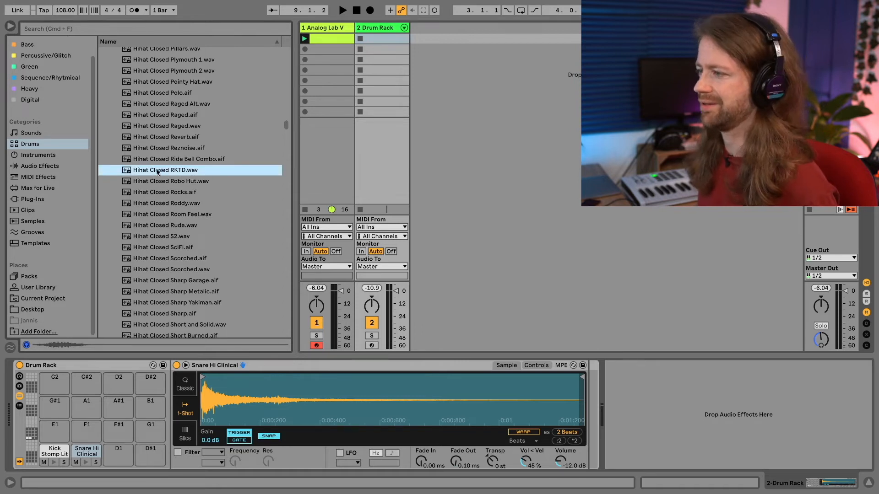
drag(138, 312, 118, 453)
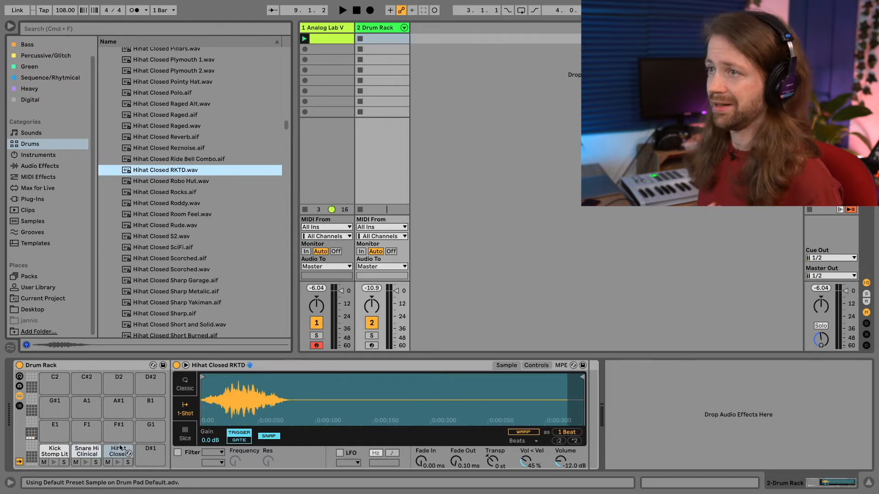
Create a one-bar clip in the Drum Rack track's first slot and place kick notes on all four beats.
double_click(385, 39)
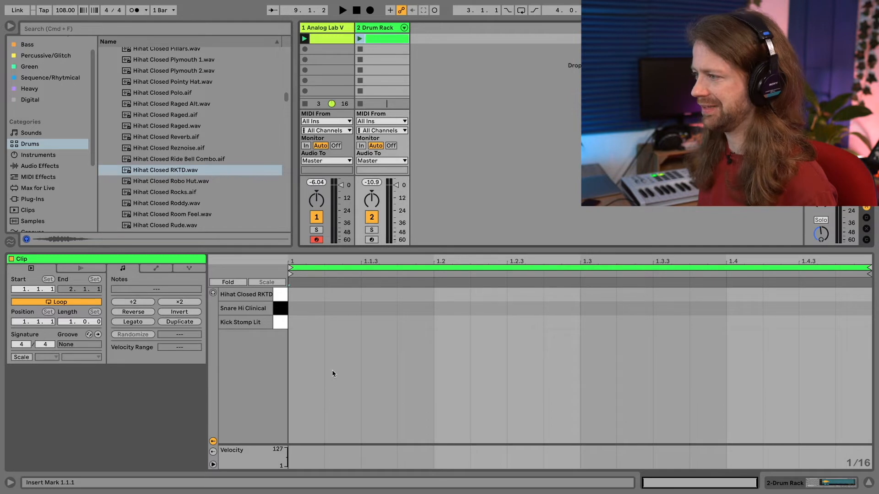
click(306, 322)
click(449, 320)
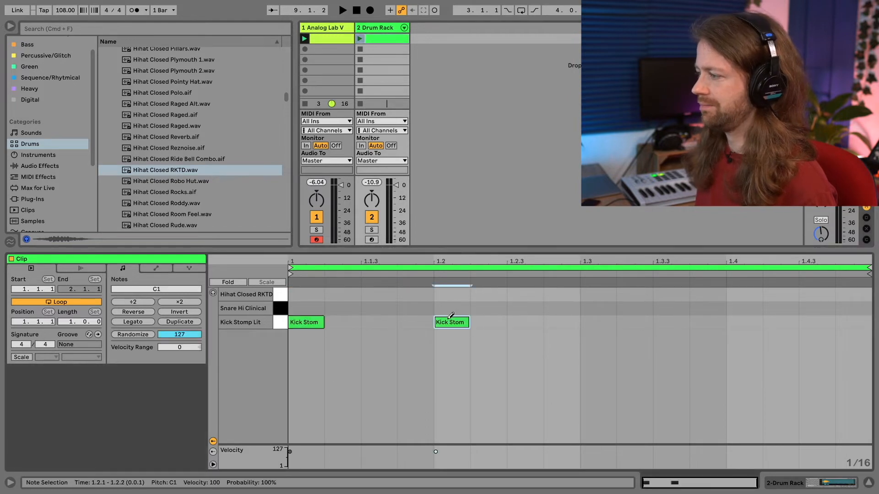
click(596, 321)
click(742, 321)
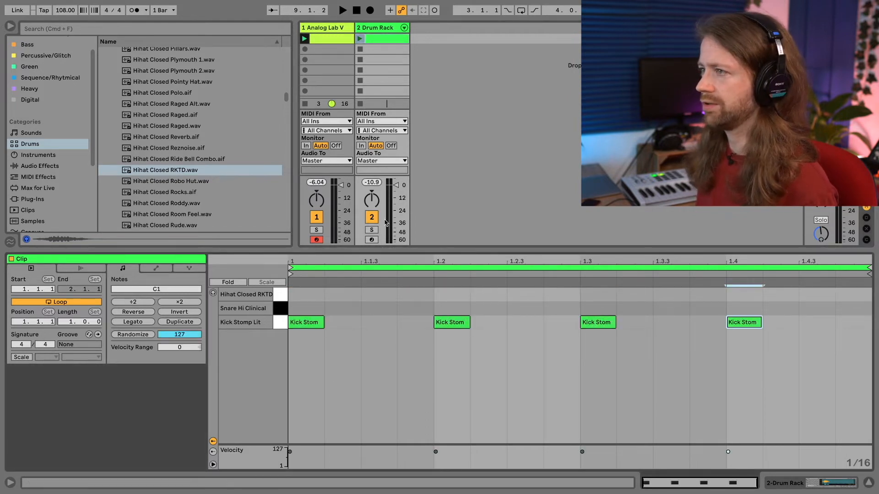
Play the drum clip along with the melody and lower the Analog Lab V track's volume to about -3 dB.
click(360, 39)
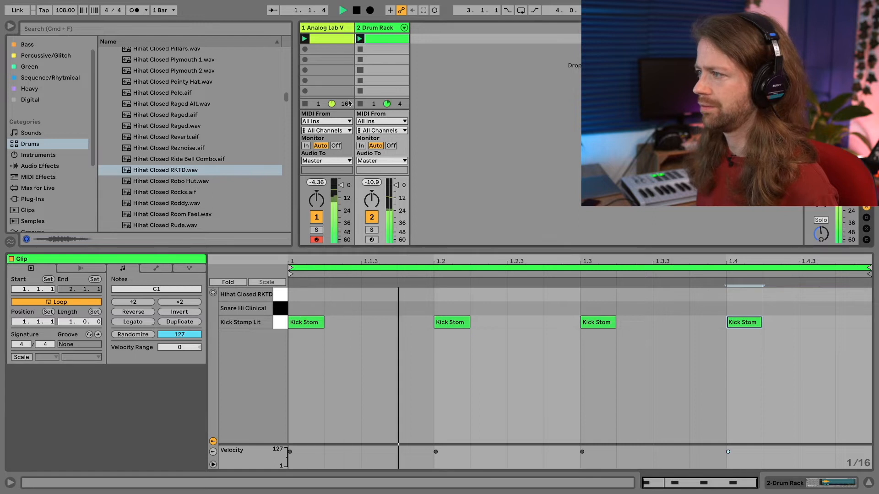
drag(340, 191, 340, 189)
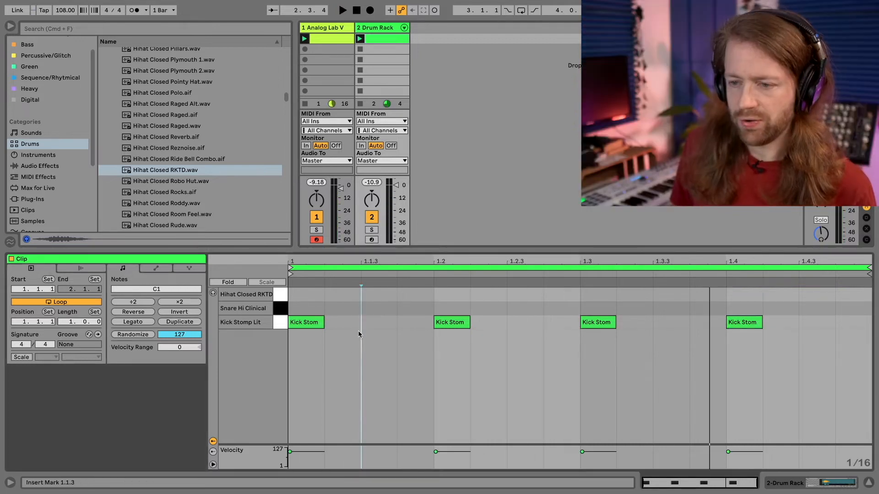
Add quieter kick notes at velocity 27 on the offbeats 1.1.3, 1.2.3, 1.3.3 and 1.4.3, and play the loop.
click(384, 322)
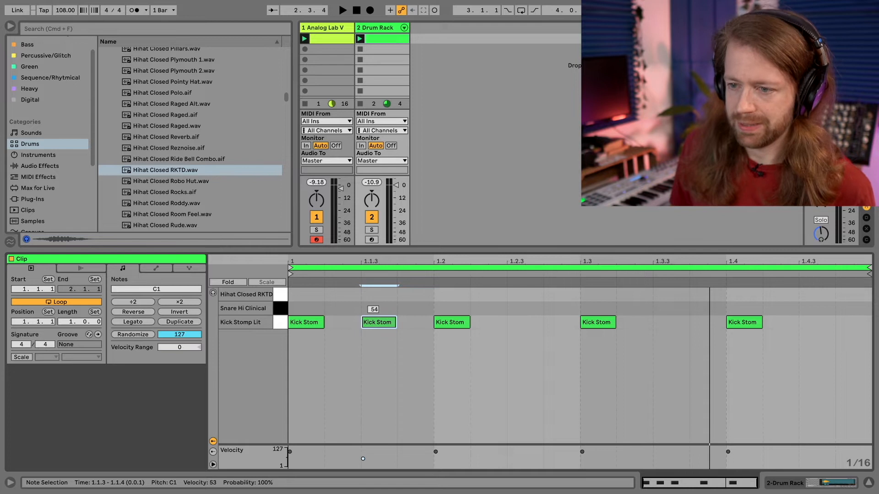
click(525, 322)
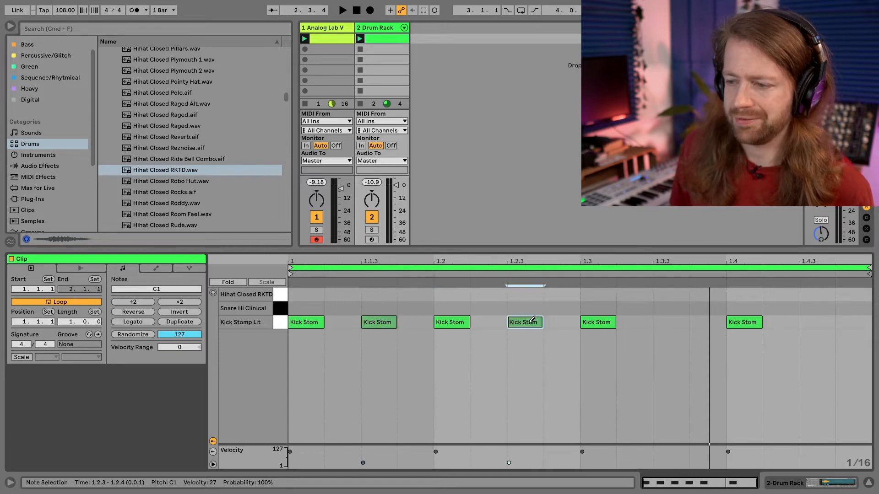
click(686, 322)
click(821, 323)
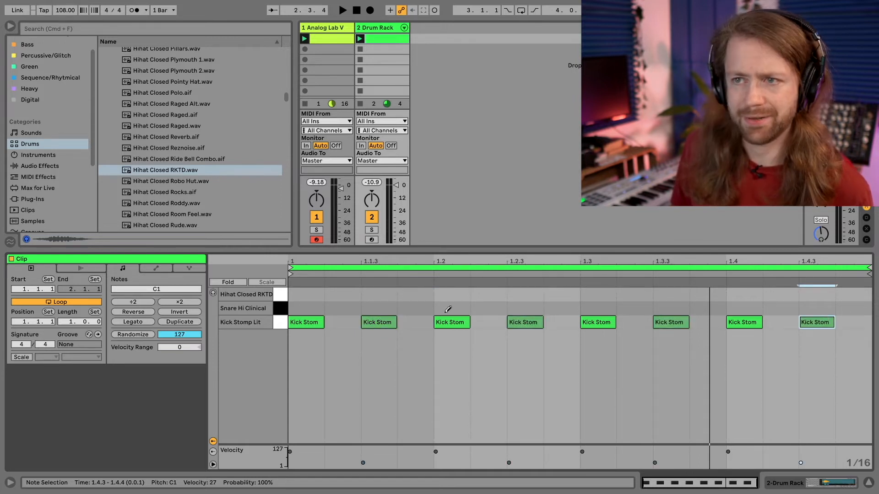
key(space)
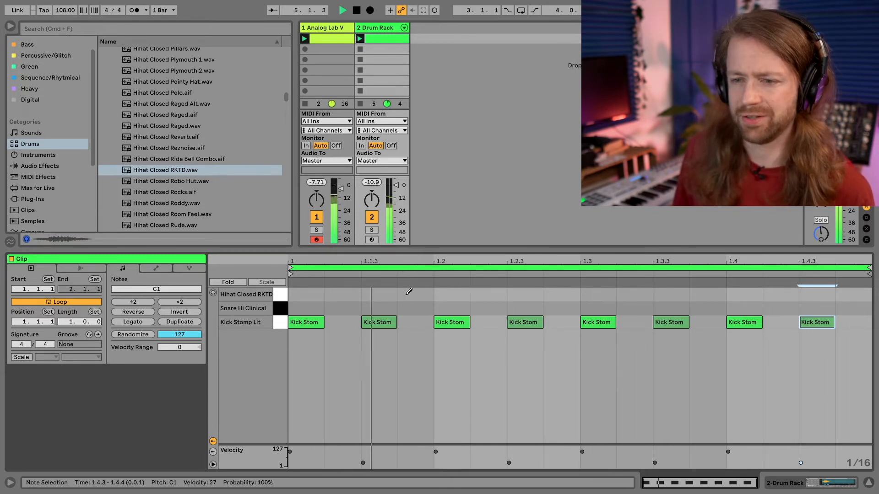
Add a slightly softened snare note on beat 2, and remove the extra snare tried on beat 4.
click(462, 306)
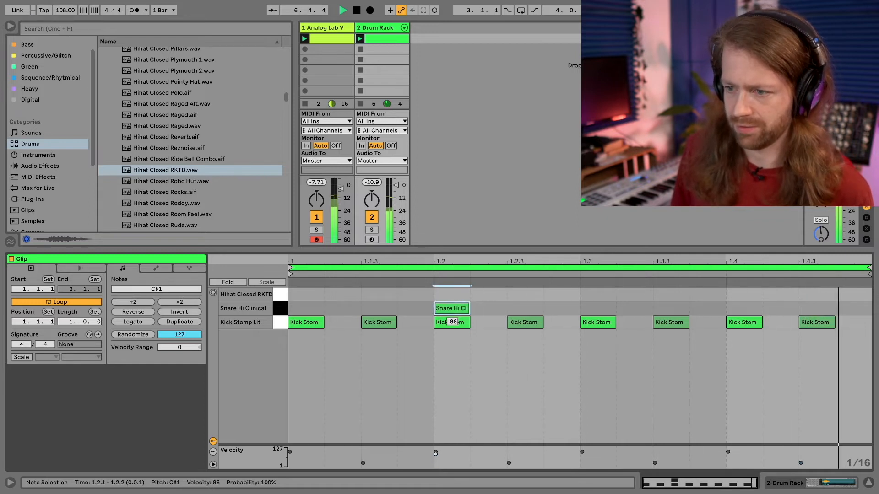
click(746, 308)
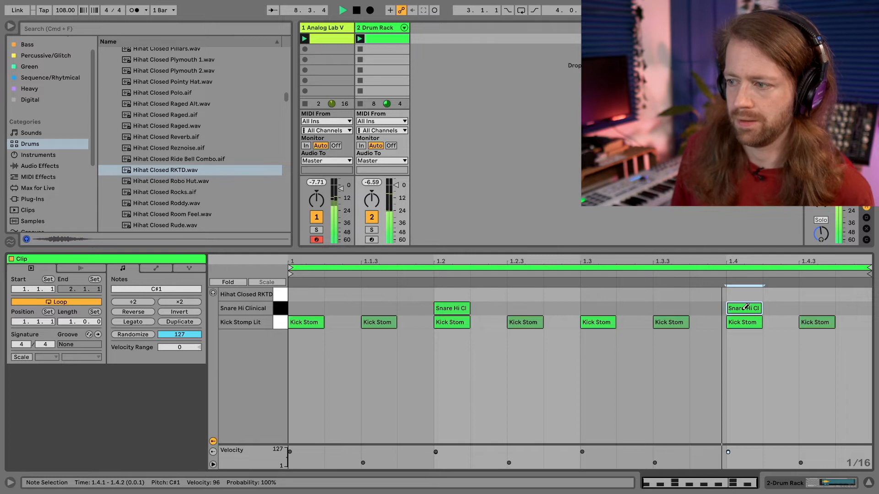
click(745, 308)
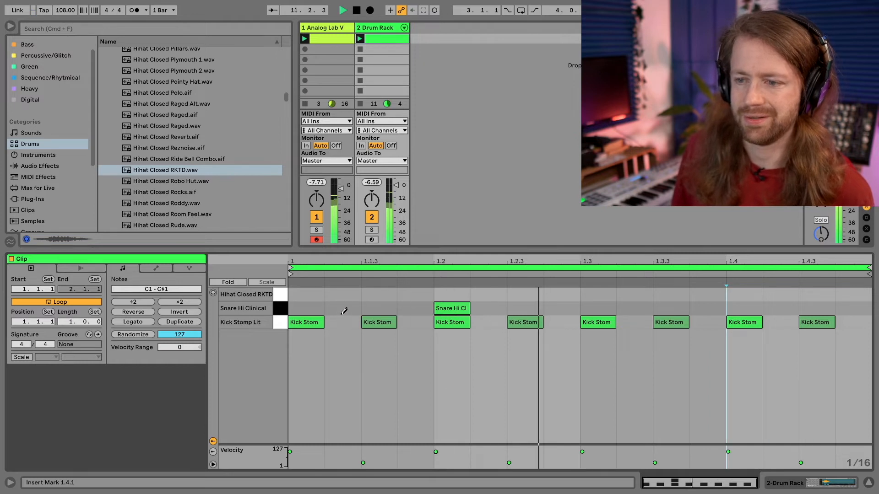
Place closed hi-hat notes at velocity 96 on all four beats of the drum clip.
click(305, 294)
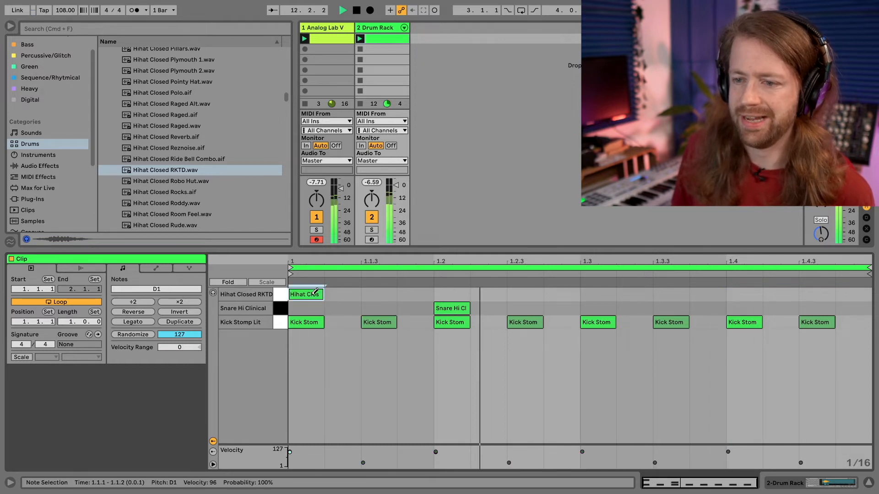
click(456, 293)
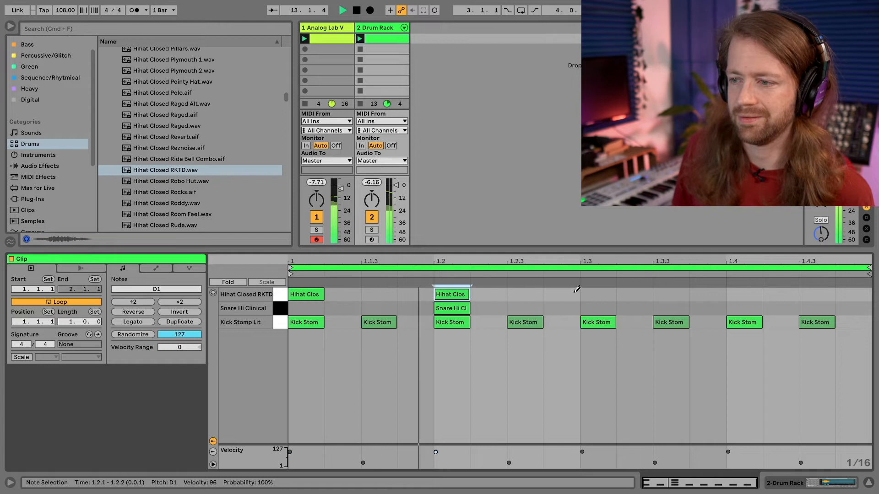
click(611, 293)
click(757, 293)
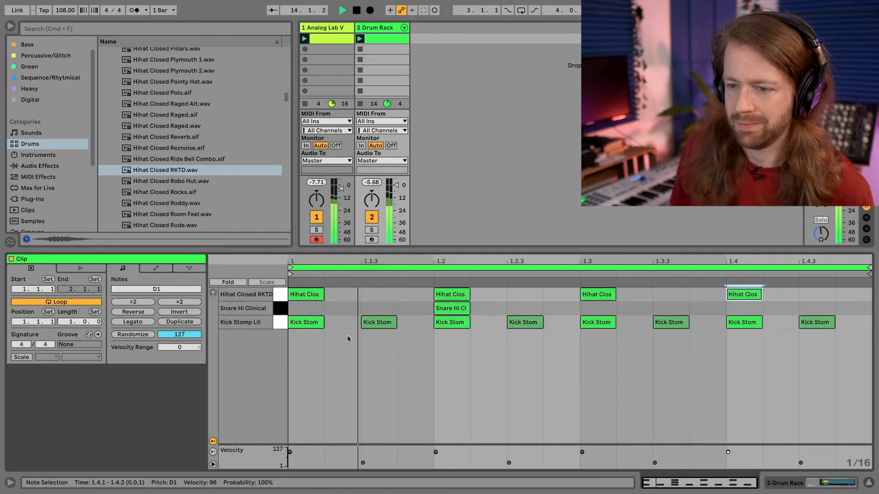
Add ghost closed hi-hat notes at velocity 8 on the second and fourth sixteenths of every beat.
drag(350, 293, 351, 327)
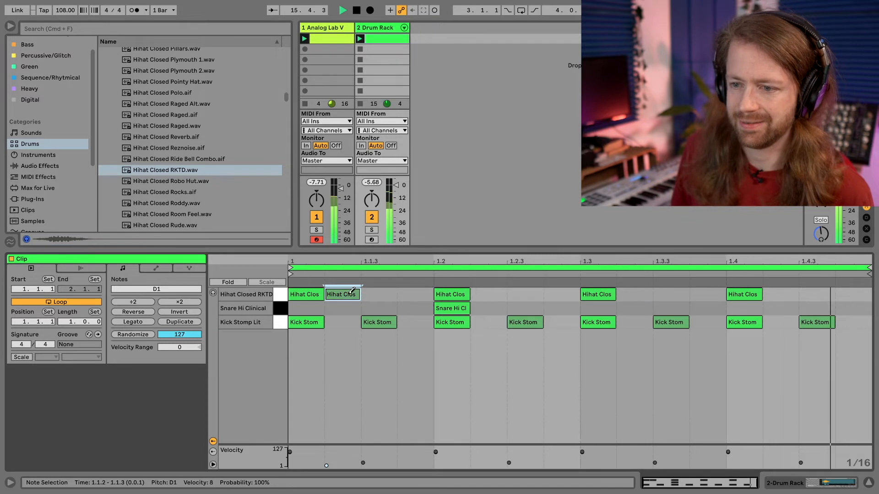
click(414, 293)
click(494, 294)
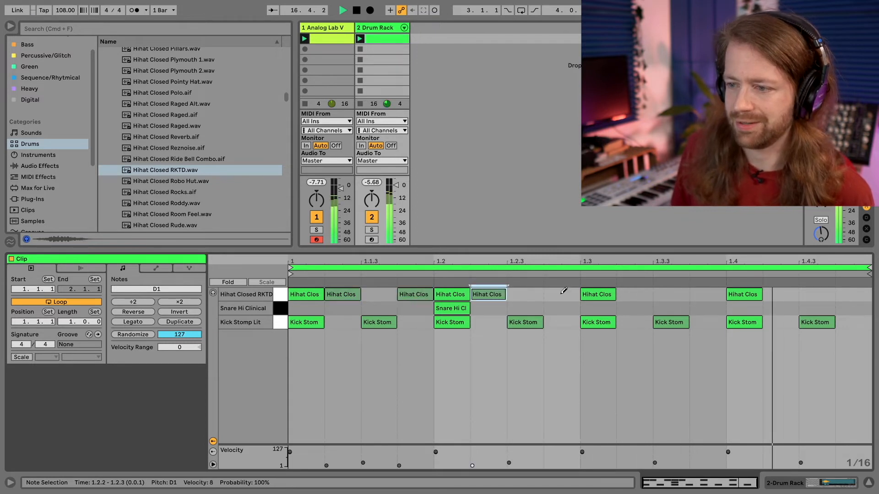
click(567, 293)
click(632, 293)
click(705, 293)
click(779, 294)
click(842, 294)
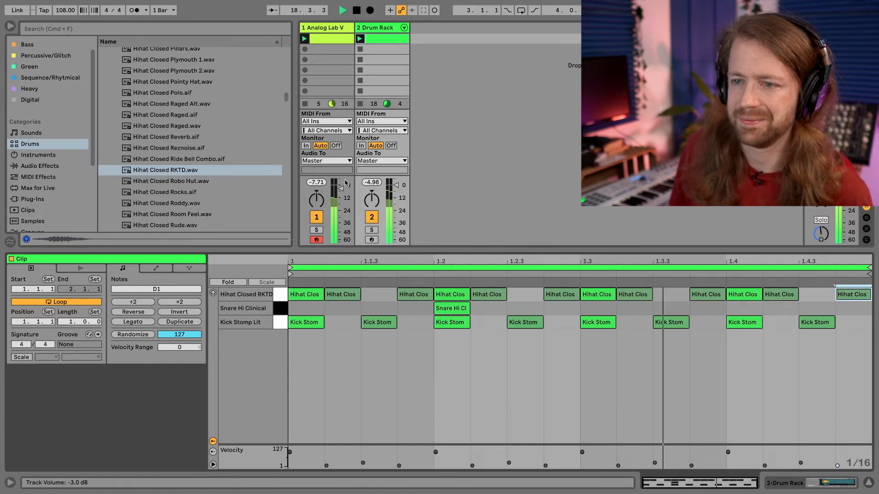
Lower the Analog Lab V track's volume to -3.7 dB while the loop plays.
drag(341, 190, 341, 191)
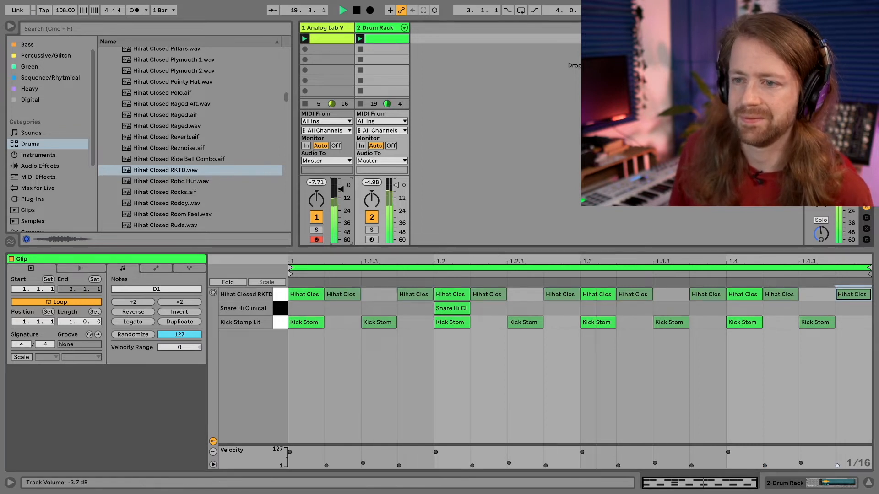